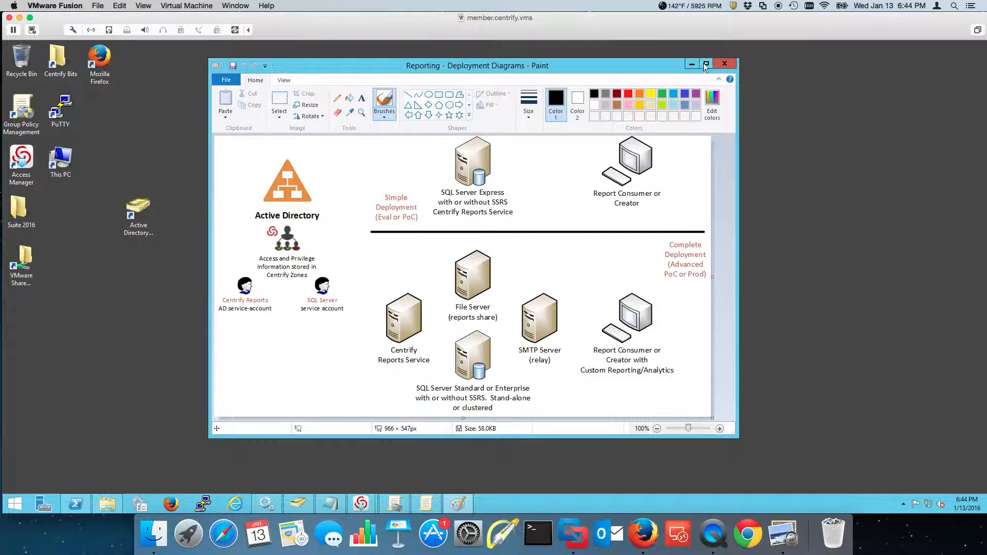
Launch the Centrify_RptServices-5.3.0-win64 application from Suite 2016 > DirectManage > Report Services
click(692, 64)
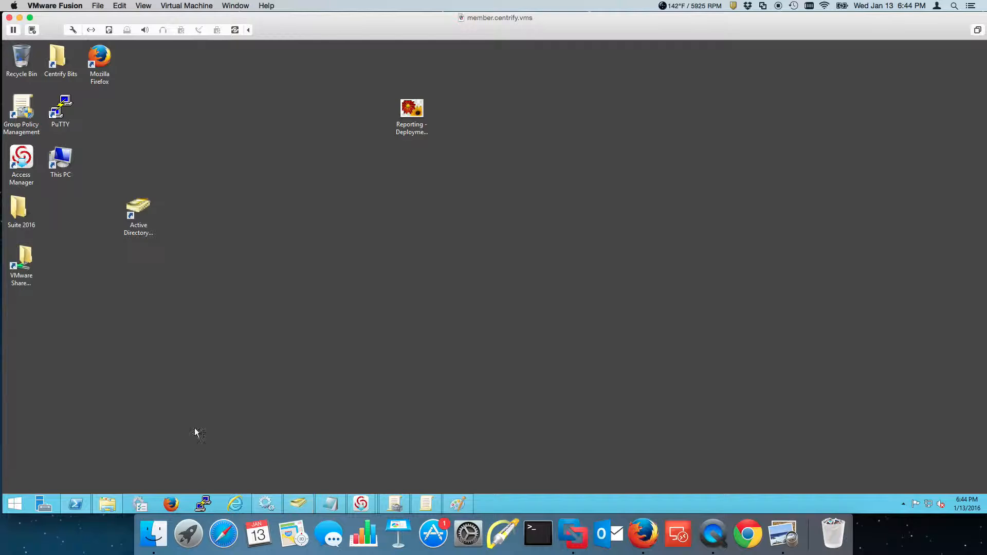
double_click(21, 210)
drag(464, 258, 486, 162)
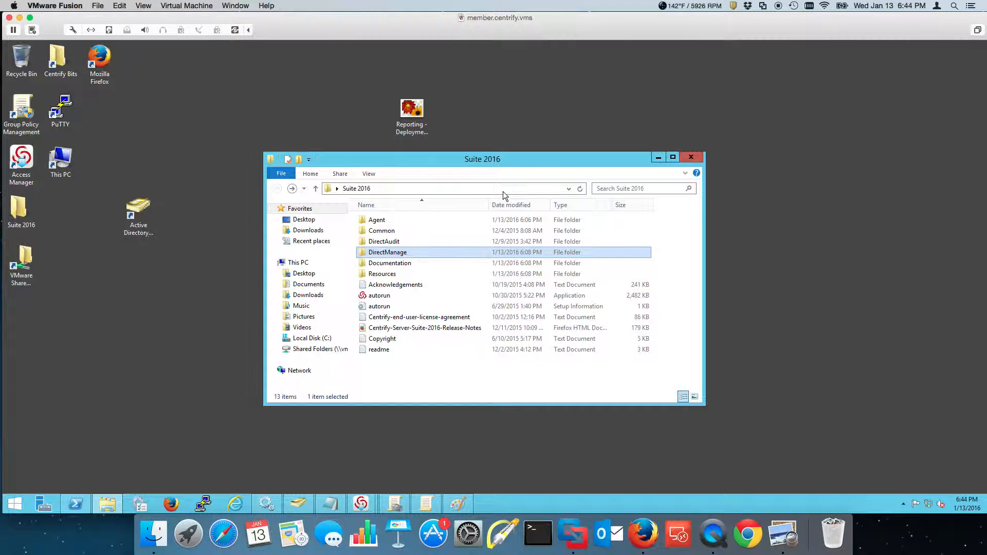
double_click(400, 252)
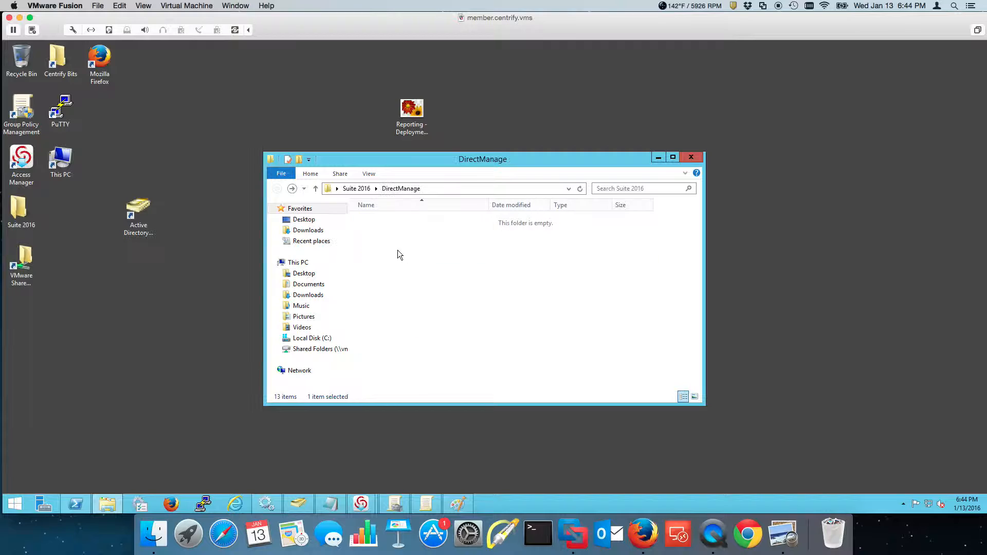
double_click(395, 296)
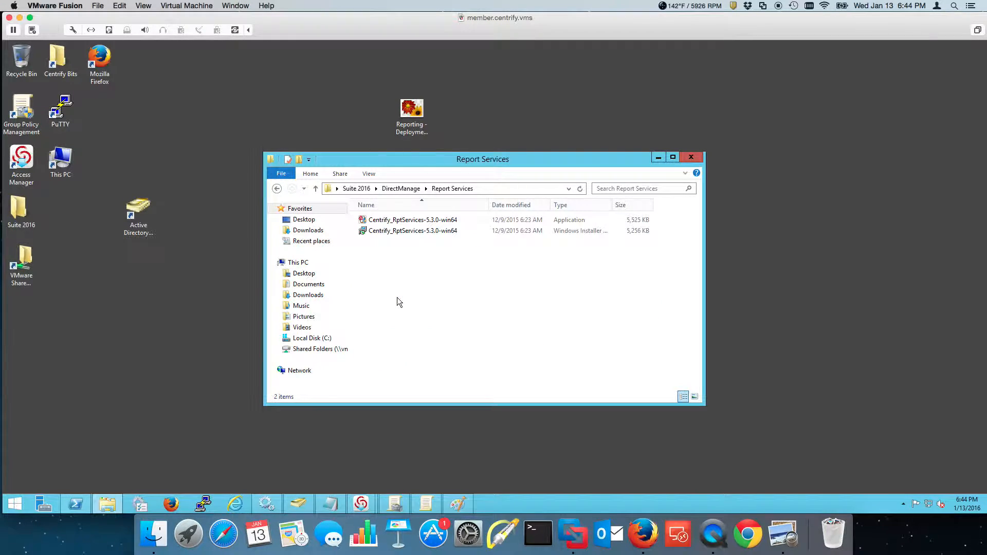
click(443, 221)
click(546, 292)
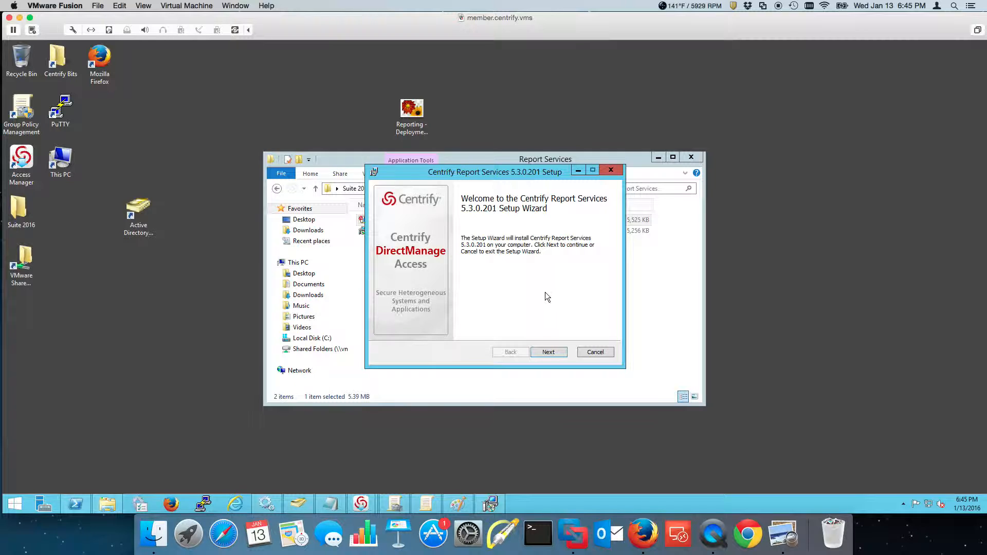
Accept the license agreement and install Centrify Report Services to the default C:\Program Files\Centrify\Report Services\ folder
click(658, 157)
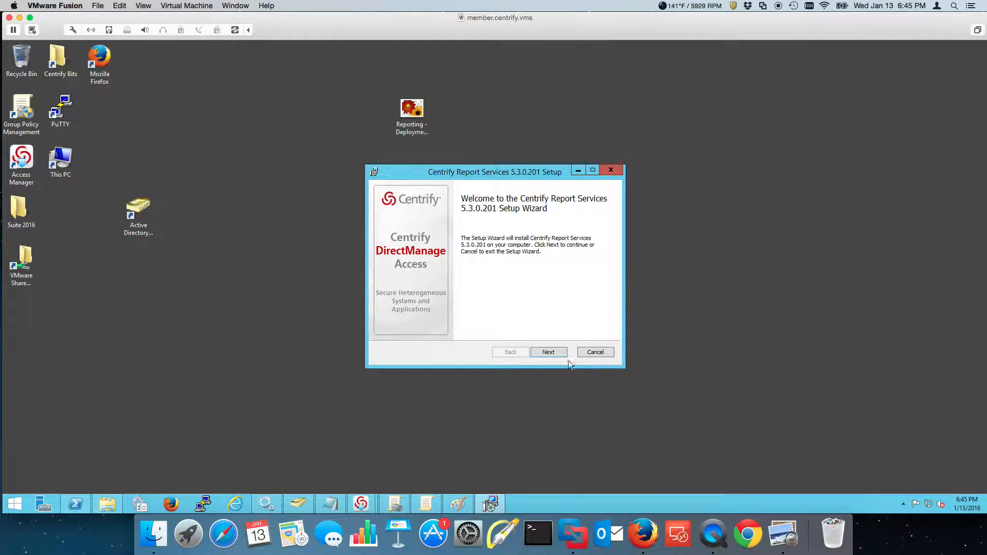
click(552, 352)
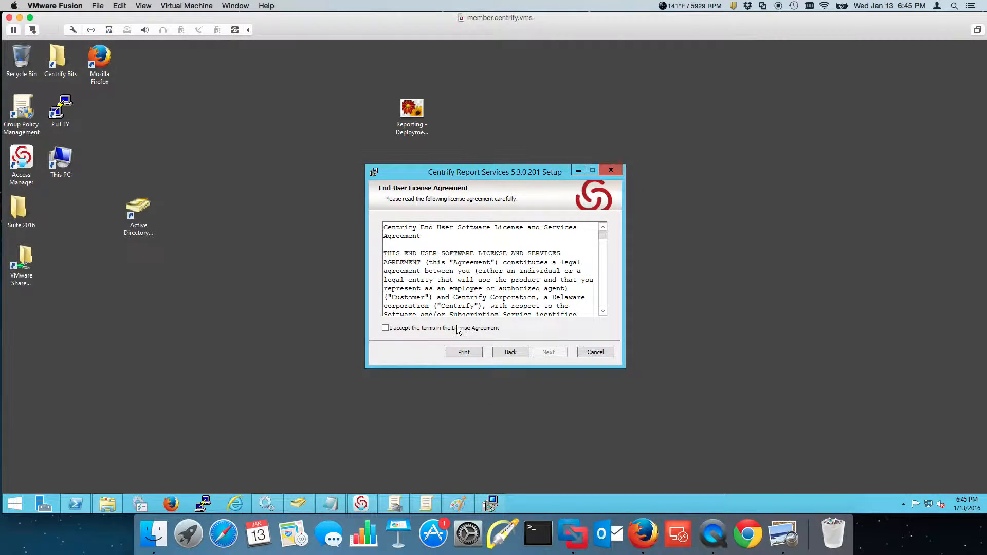
click(457, 328)
click(554, 353)
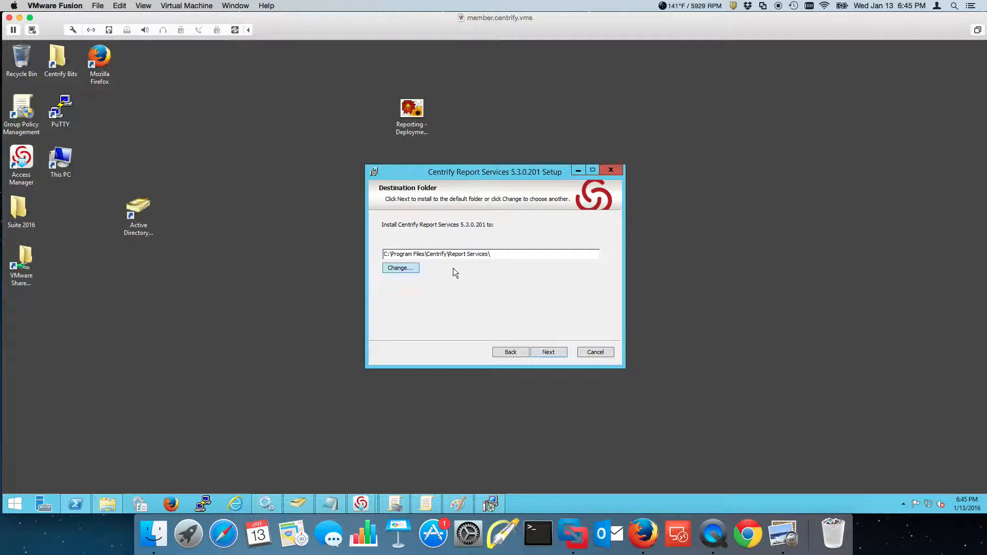
click(549, 353)
click(551, 353)
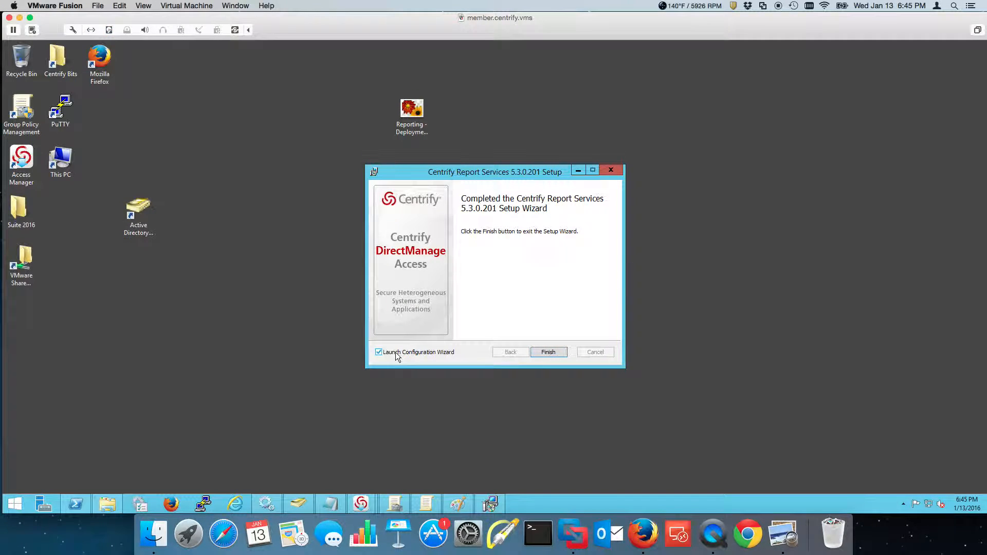
click(502, 545)
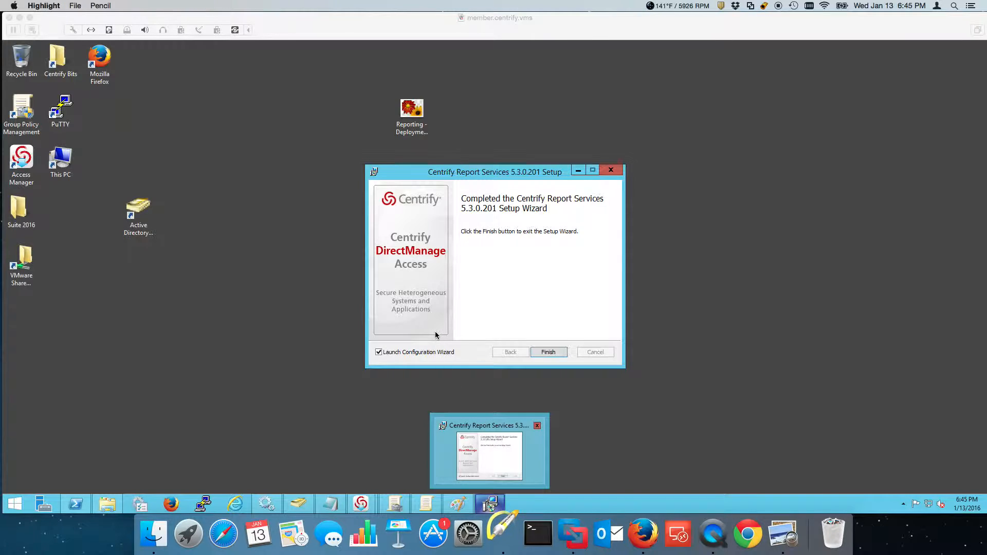
drag(420, 335, 406, 344)
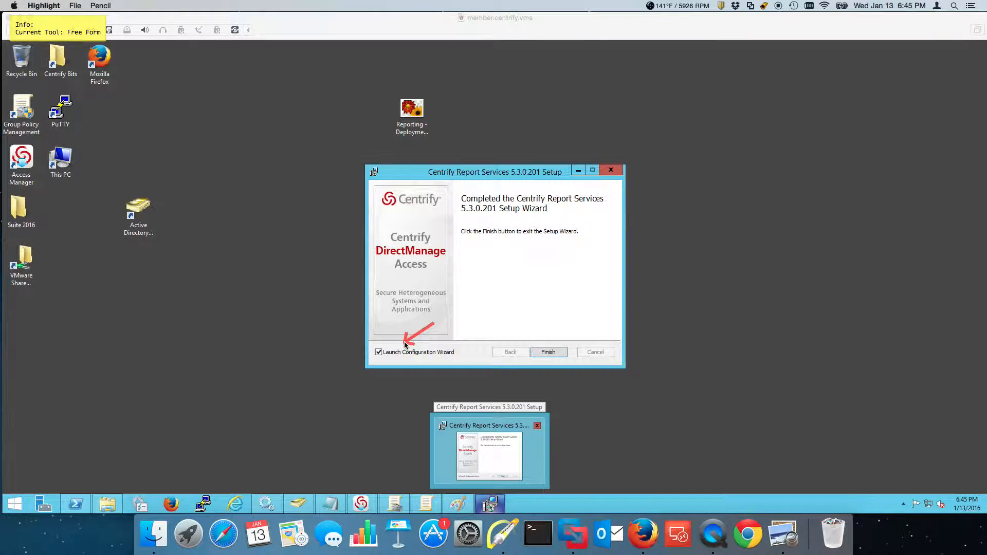
key(Escape)
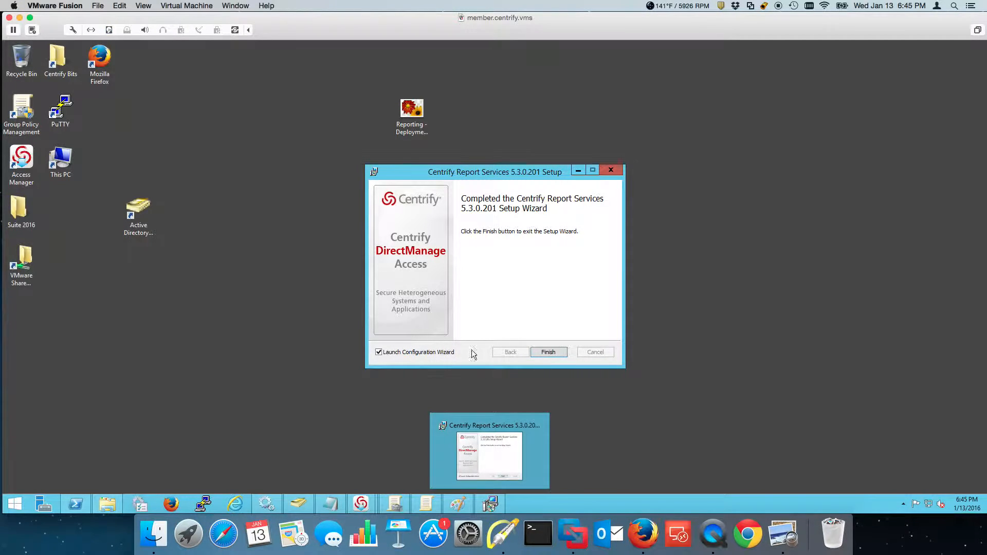
Finish the setup with Launch Configuration Wizard enabled and proceed to the wizard's SQL Server options
click(549, 352)
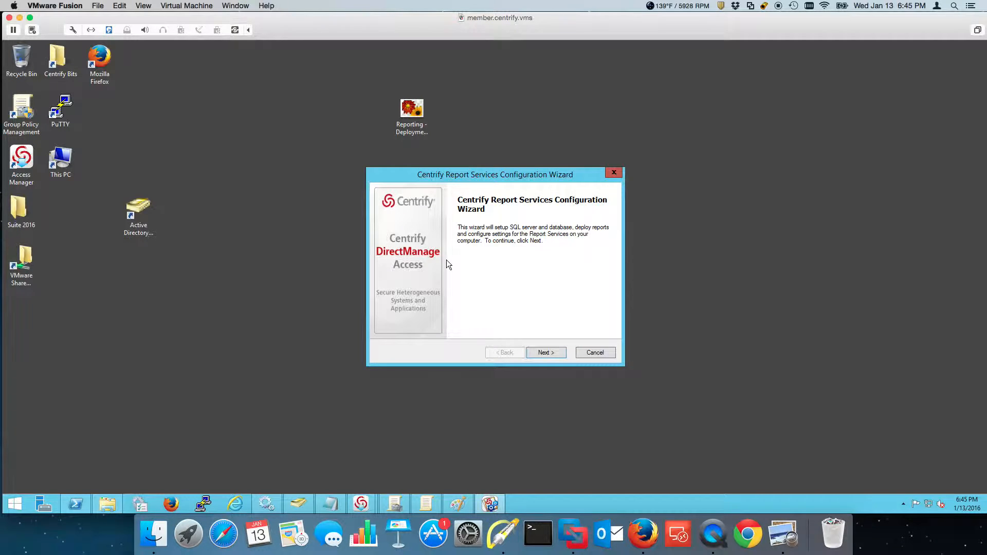
click(546, 353)
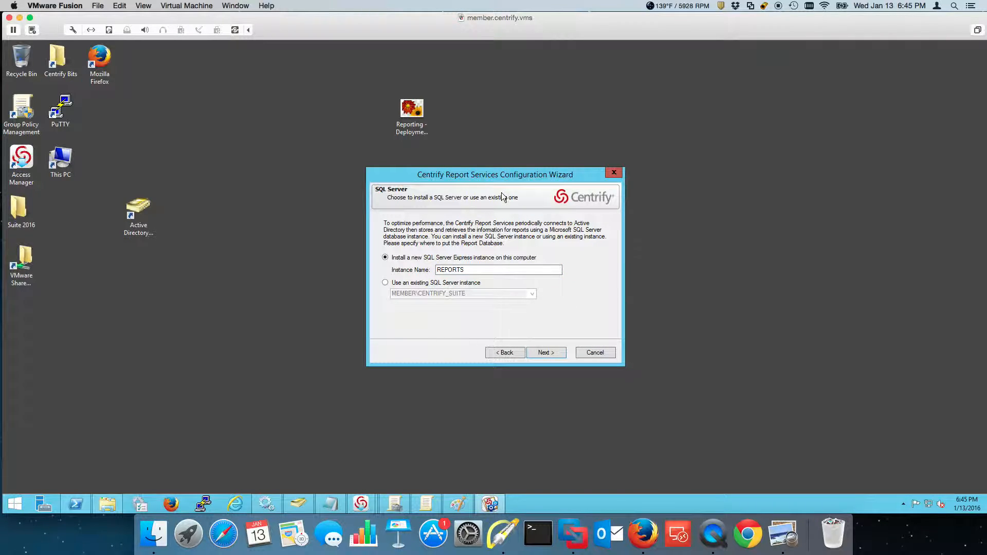
drag(503, 196, 404, 185)
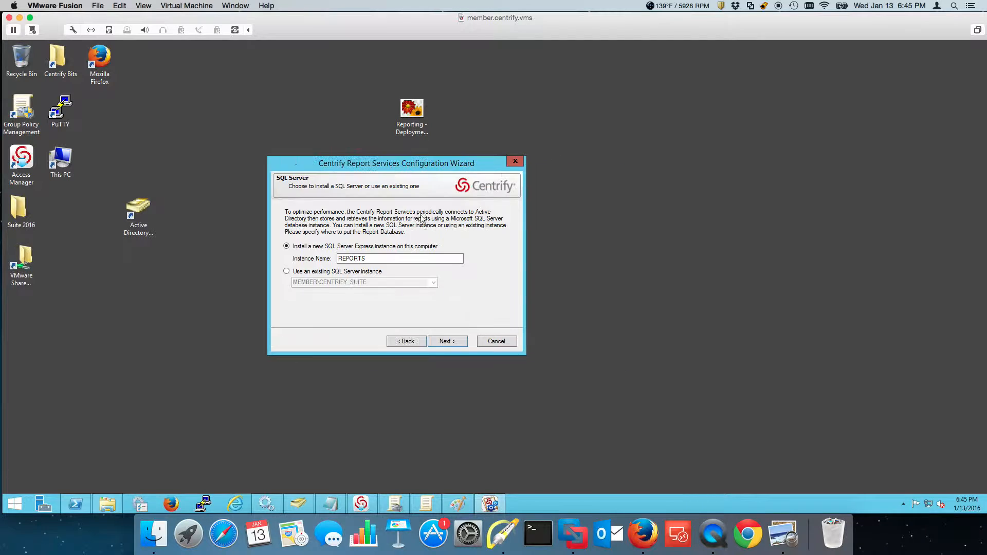
Consult the Simple Deployment section of the reporting deployment diagram, then return to the configuration wizard
click(463, 503)
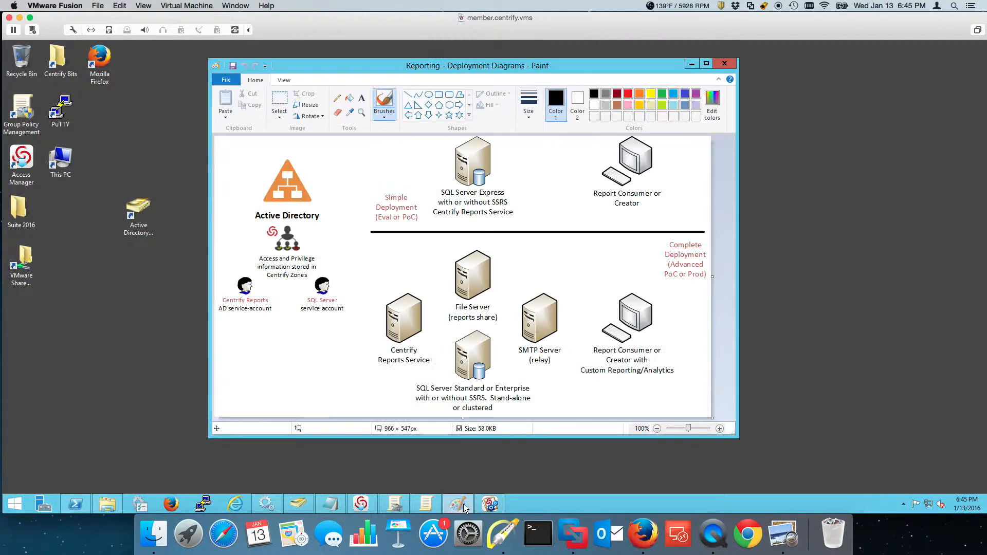
drag(354, 164, 443, 170)
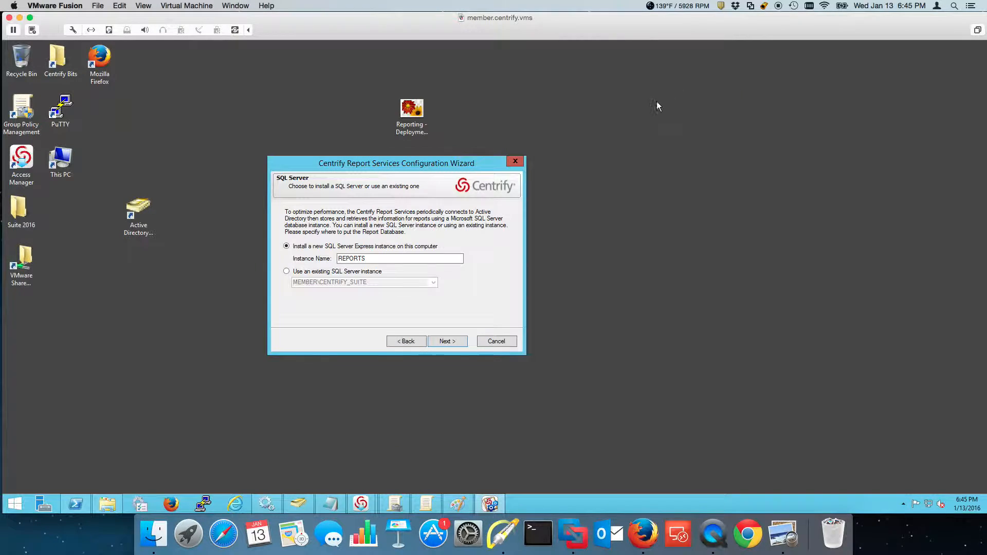
click(692, 64)
Choose a new SQL Server Express instance named REPORTS and deploy Centrify Reports with the default web service and report manager URLs
click(445, 342)
click(455, 341)
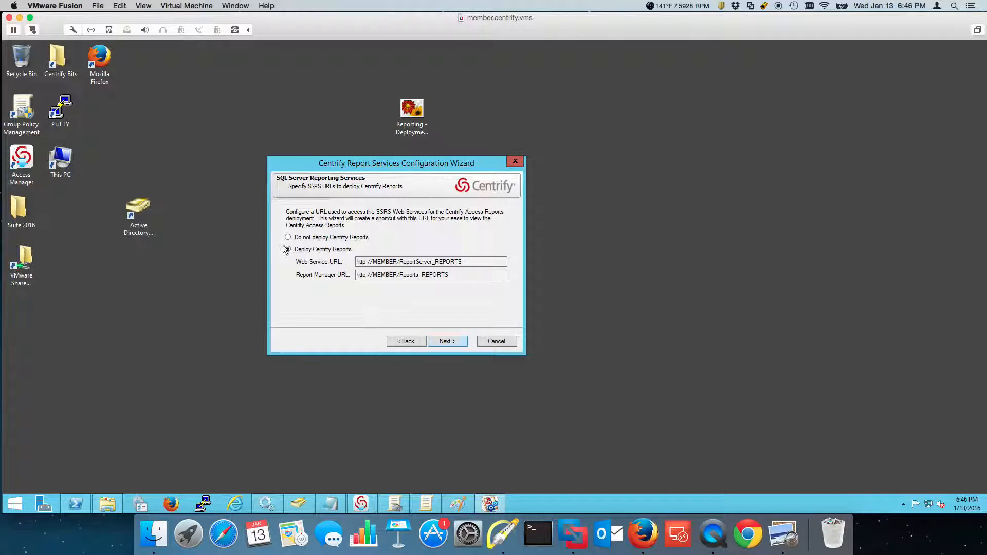
click(446, 342)
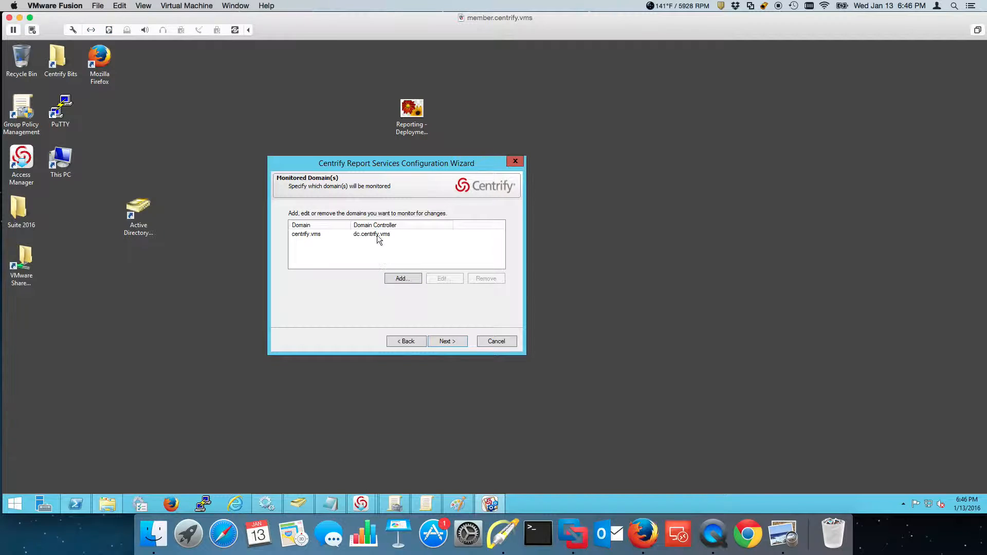
click(409, 341)
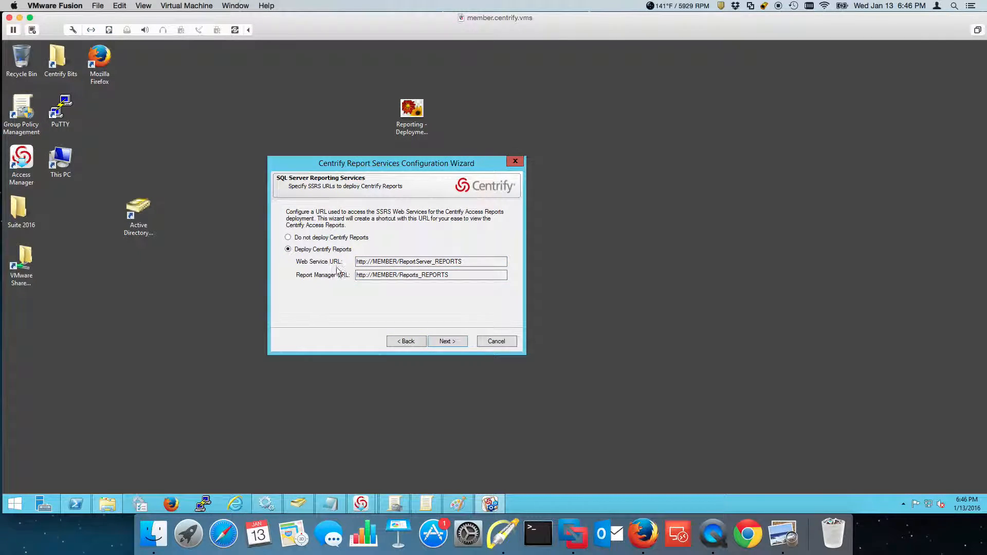
click(445, 342)
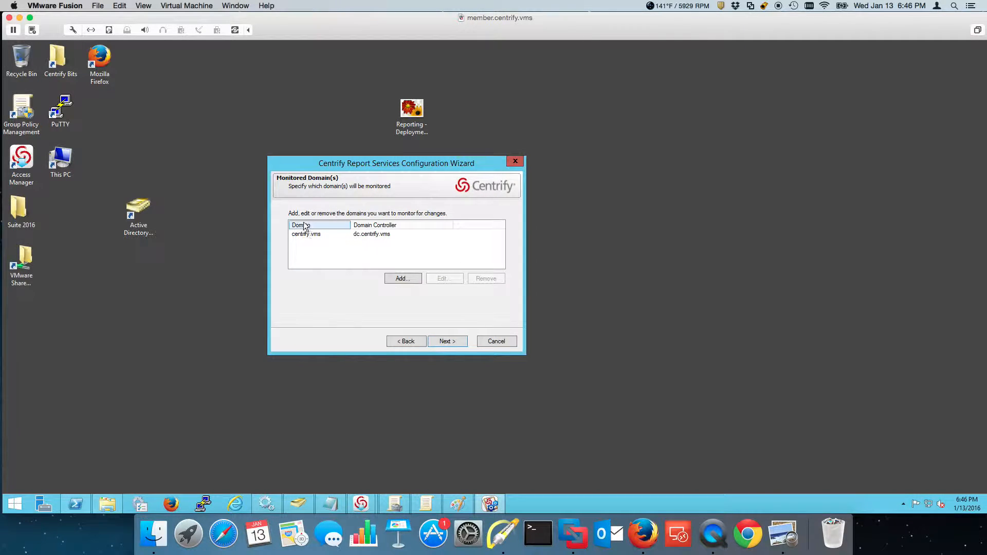
Keep centrify.vms as the monitored domain and accept daily synchronization every 1 day at 12:00:00 AM
click(394, 235)
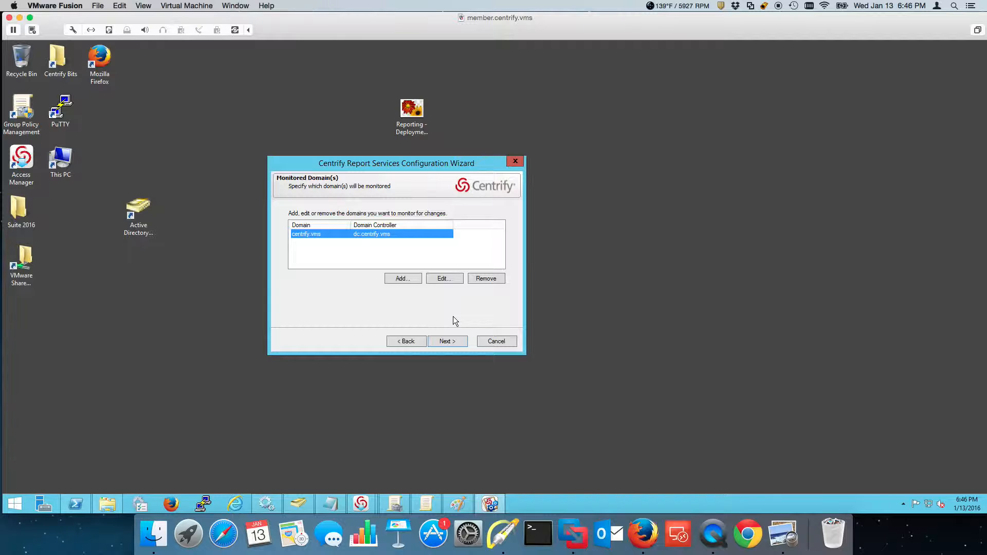
click(450, 341)
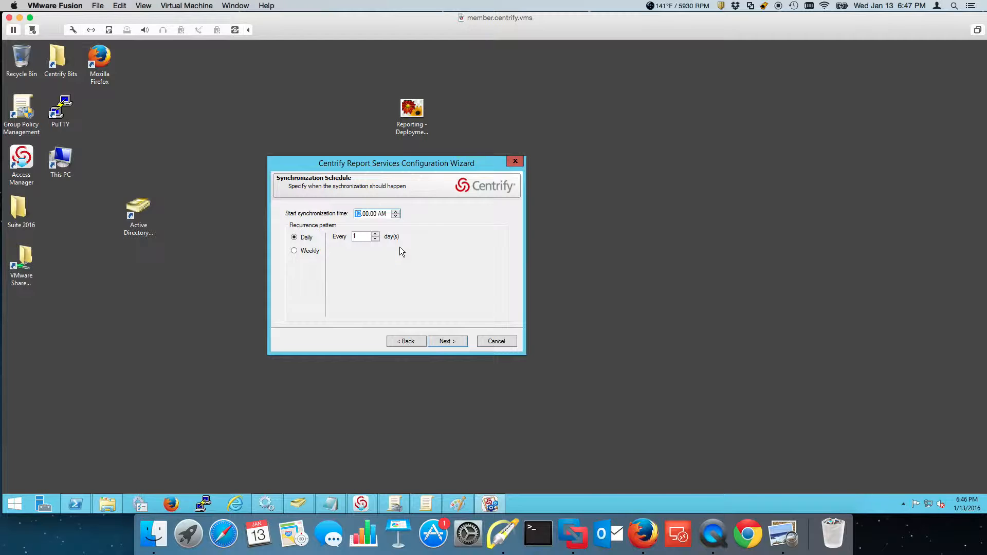
click(446, 341)
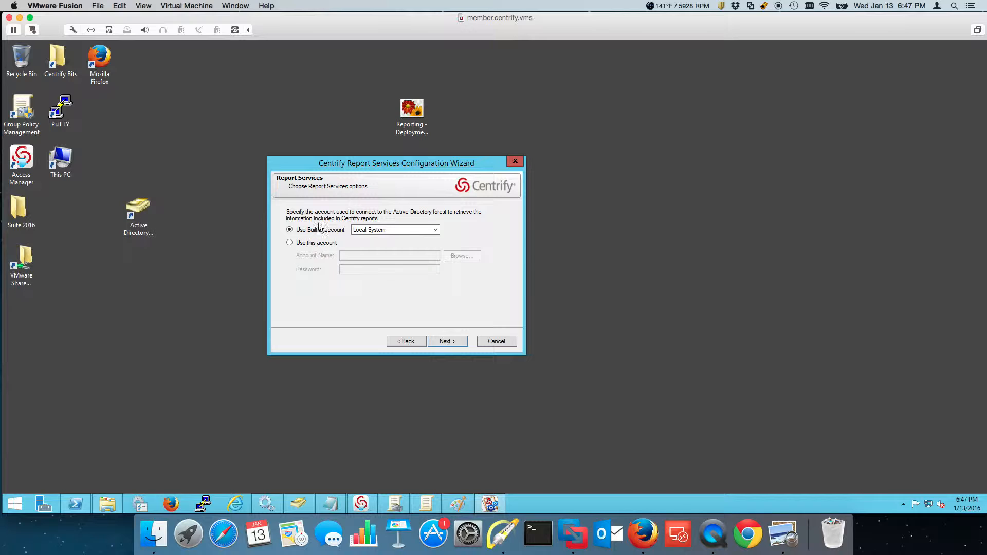
Use a specific Report Services account by looking up "cent" in the directory and choosing the centrify-reports user
click(303, 244)
click(462, 256)
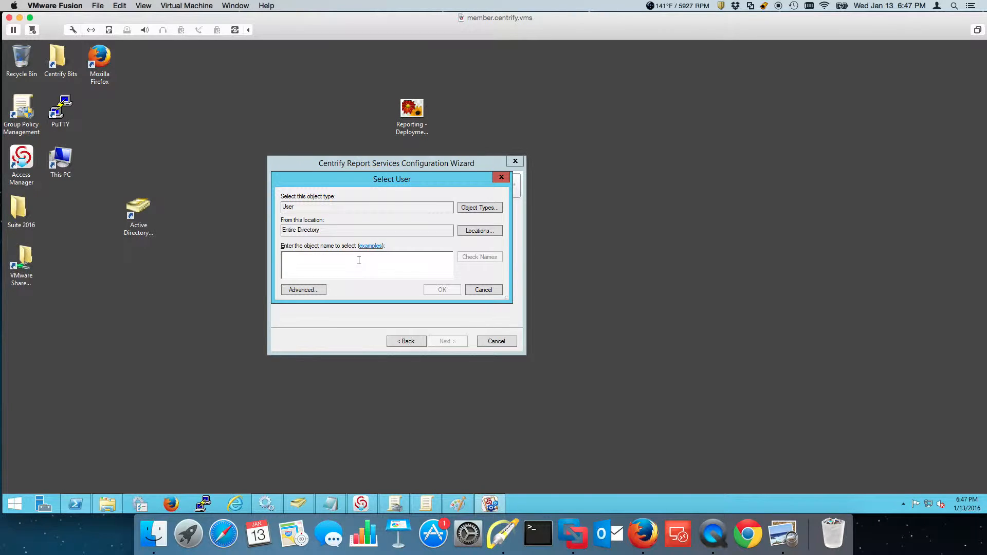
text(cent)
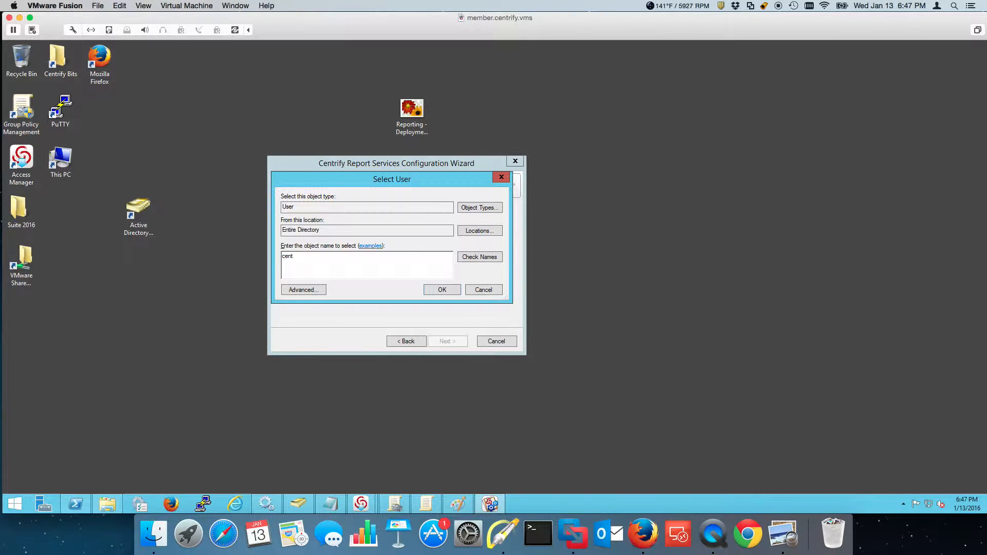
click(489, 257)
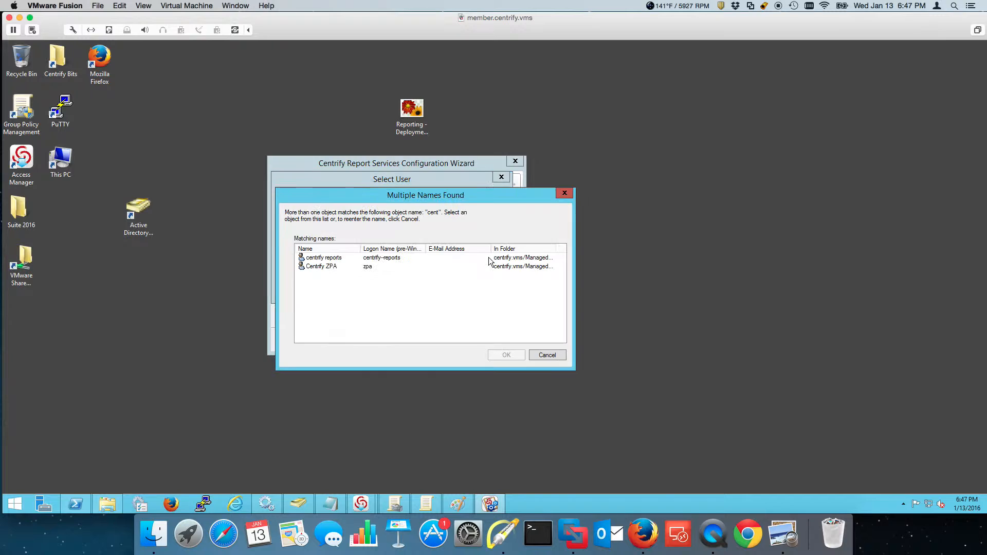
double_click(355, 258)
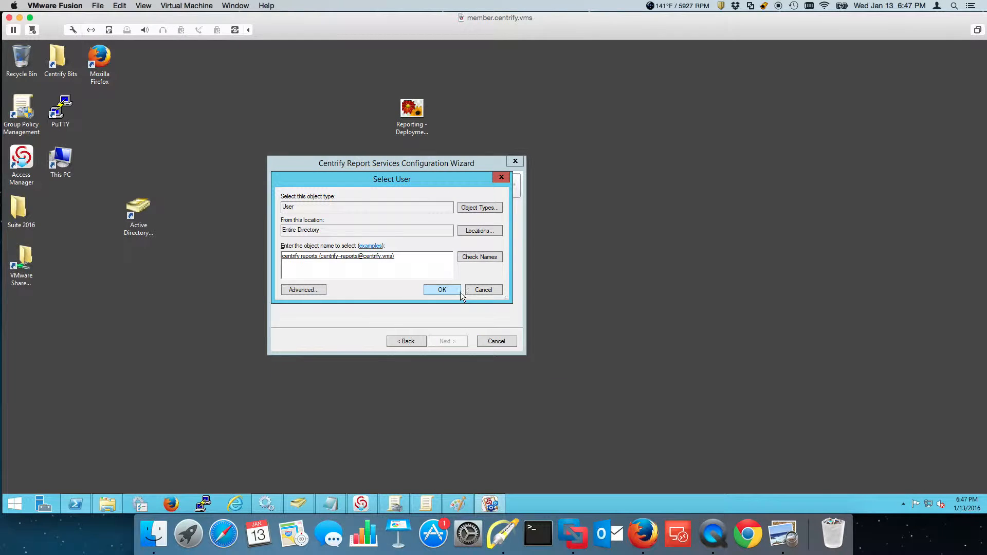
click(440, 291)
Enter the service account's password and complete the verification of its replication permission
click(366, 270)
text(***)
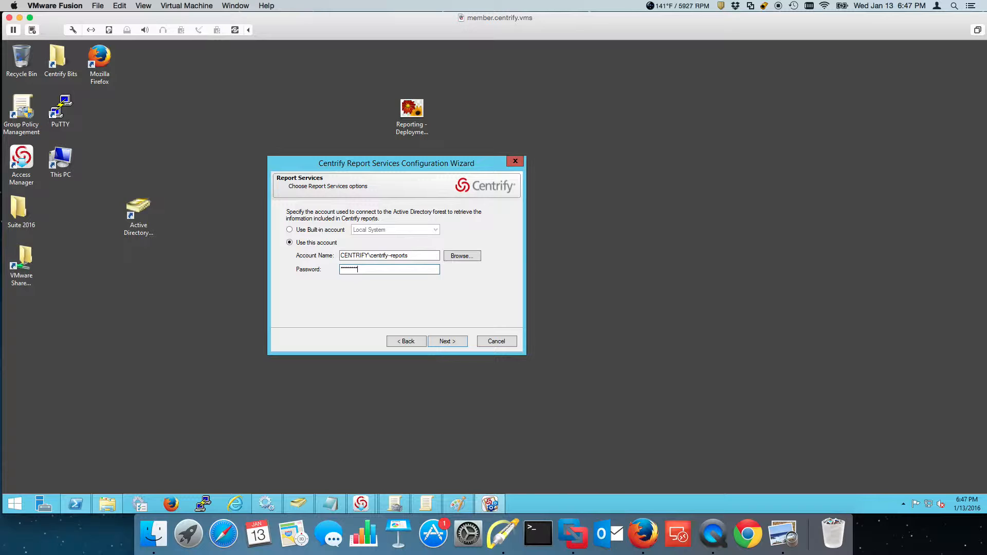
click(451, 344)
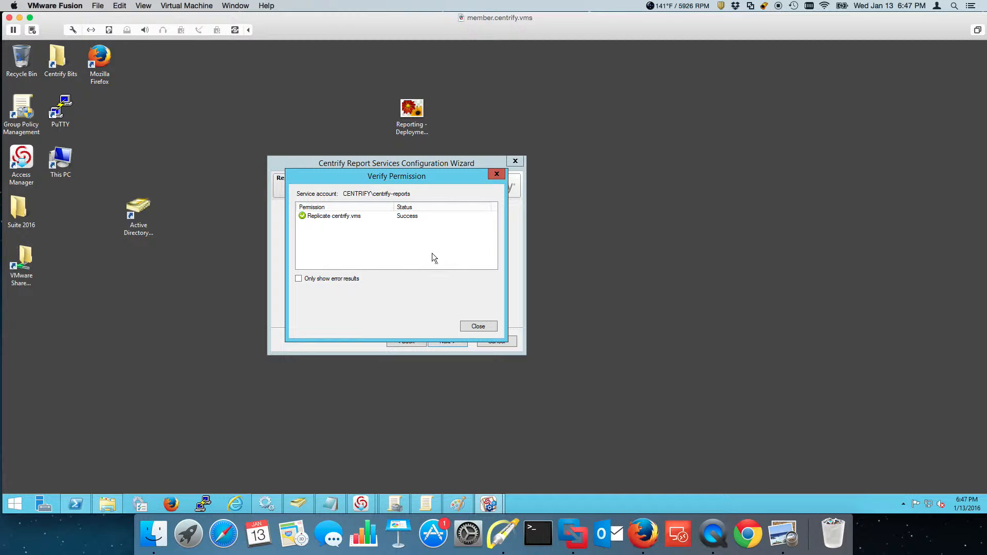
click(478, 327)
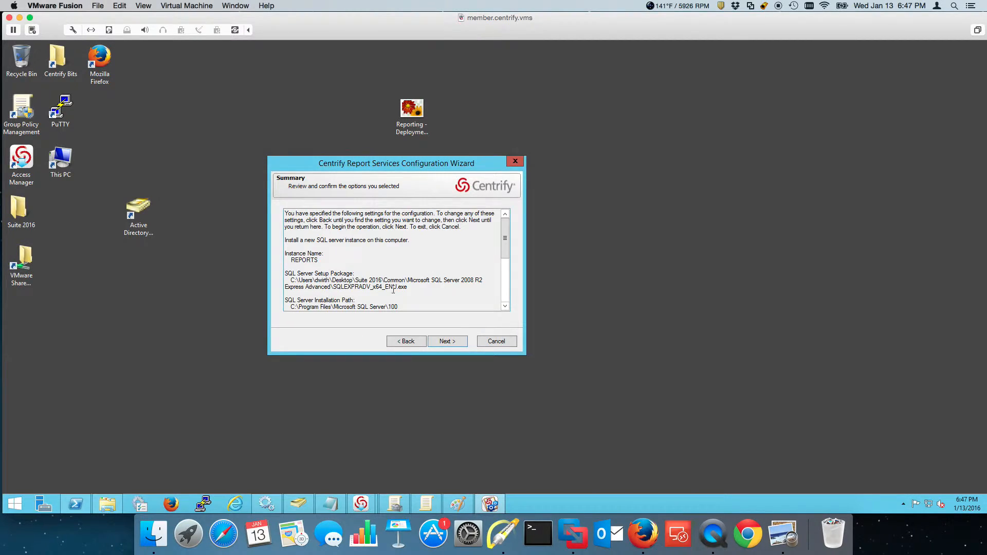
Review the configuration summary and start the SQL Server installation and Report Services configuration
drag(506, 243, 506, 213)
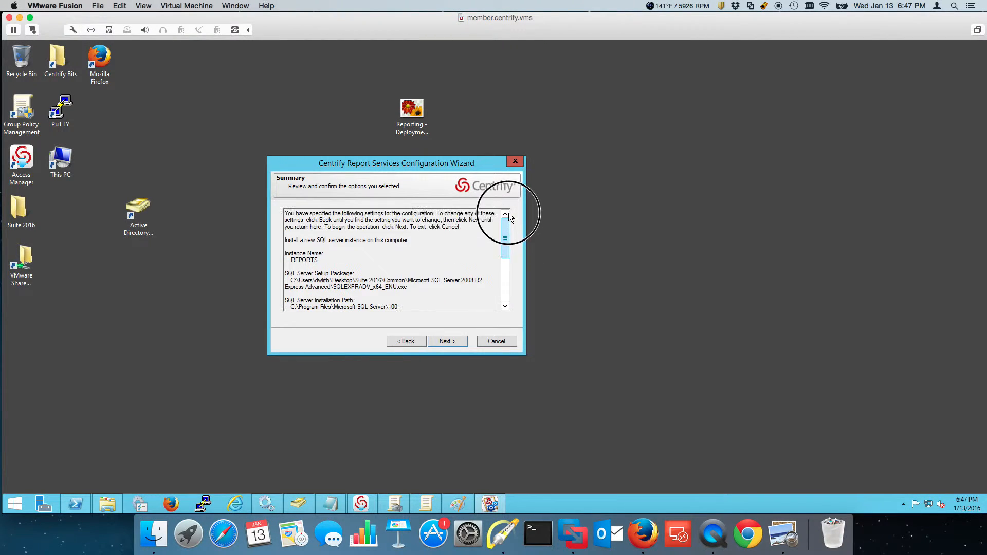
click(445, 342)
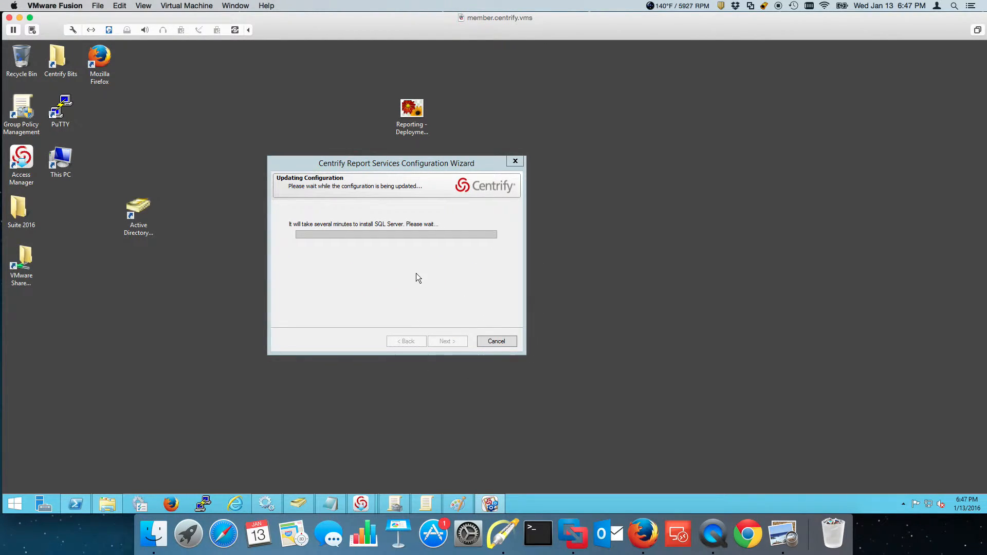